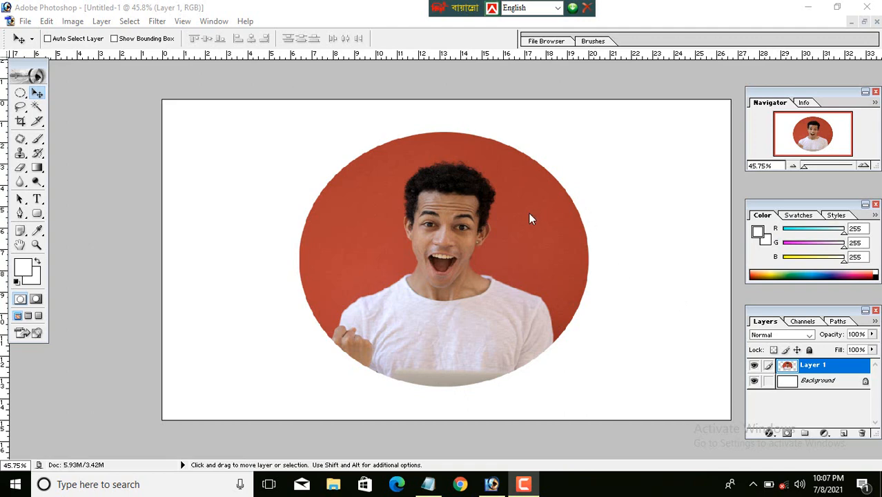
# - Close the Untitled-1 document without saving its changes
pyautogui.moveTo(535, 232); pyautogui.dragTo(486, 228)
pyautogui.moveTo(491, 270); pyautogui.dragTo(530, 299)
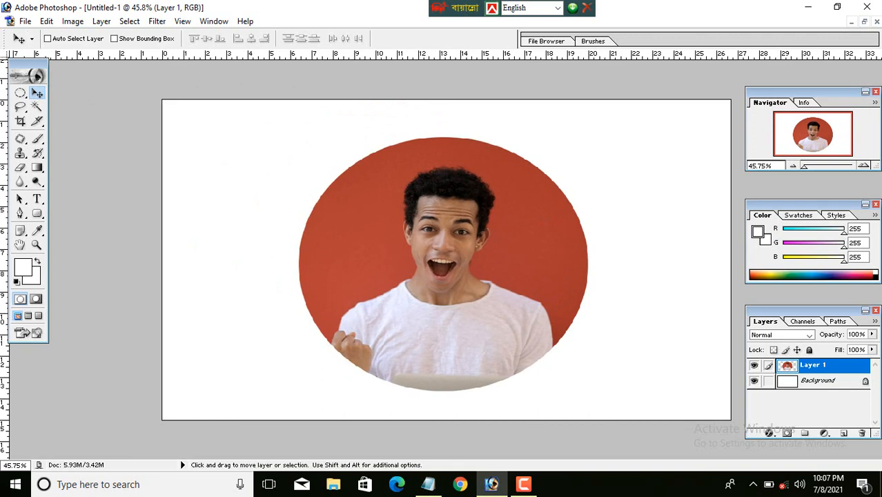
pyautogui.click(877, 21)
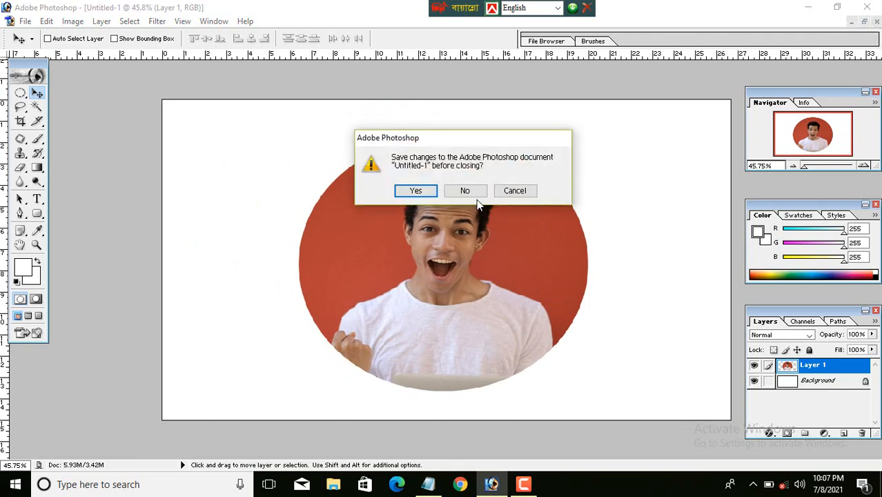
pyautogui.click(460, 191)
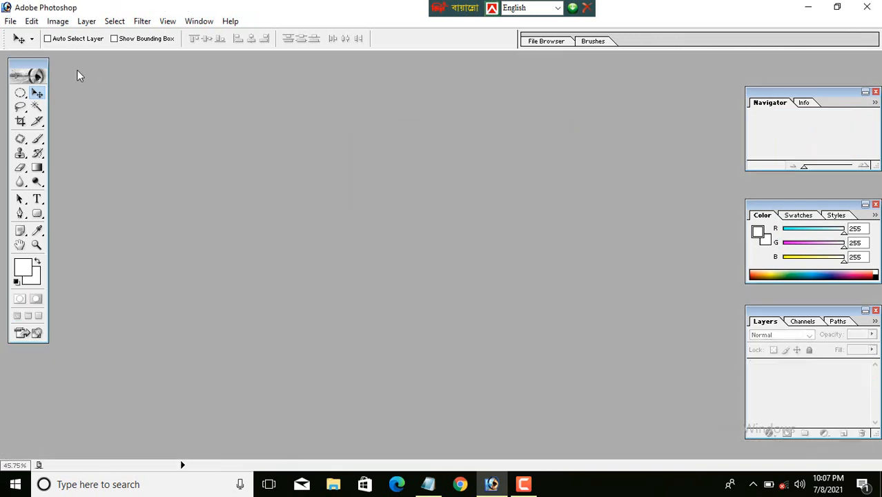
# - Open pexels-photo-3799837.jpeg from the image folder and fit it to the screen in a maximized window
pyautogui.click(10, 22)
pyautogui.click(38, 51)
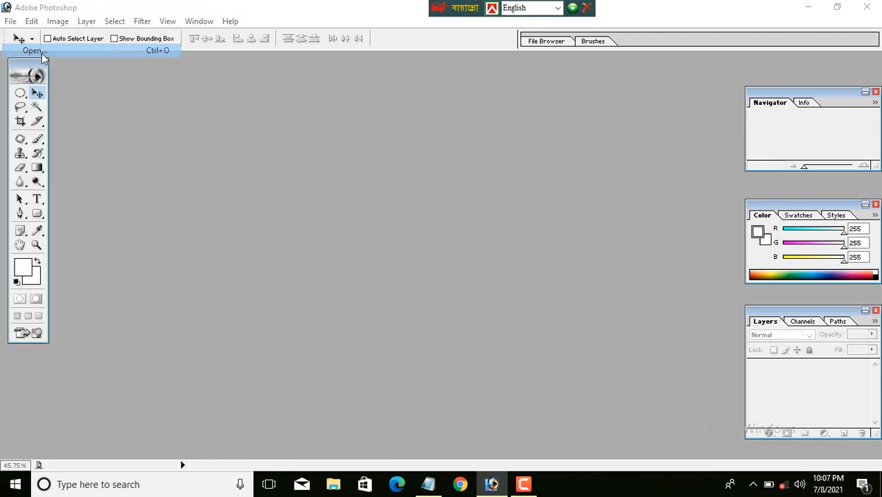
pyautogui.scroll(-10, 384, 210)
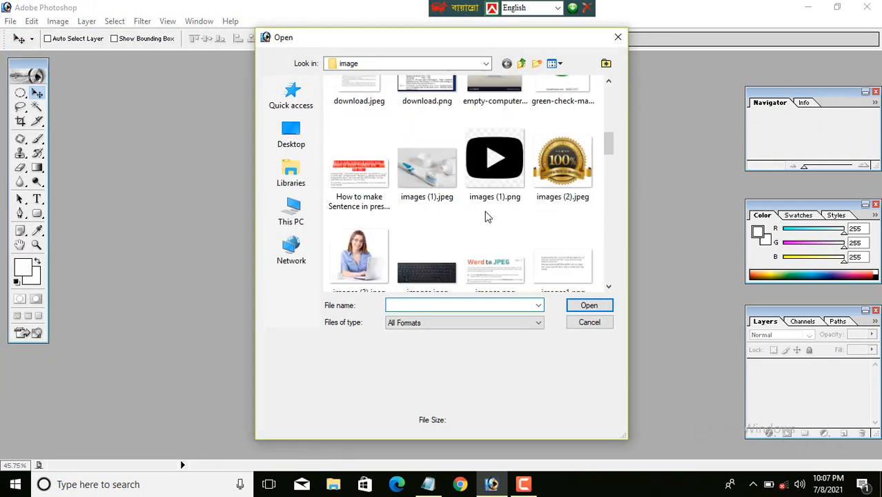
pyautogui.scroll(3, 514, 216)
pyautogui.scroll(-4, 518, 225)
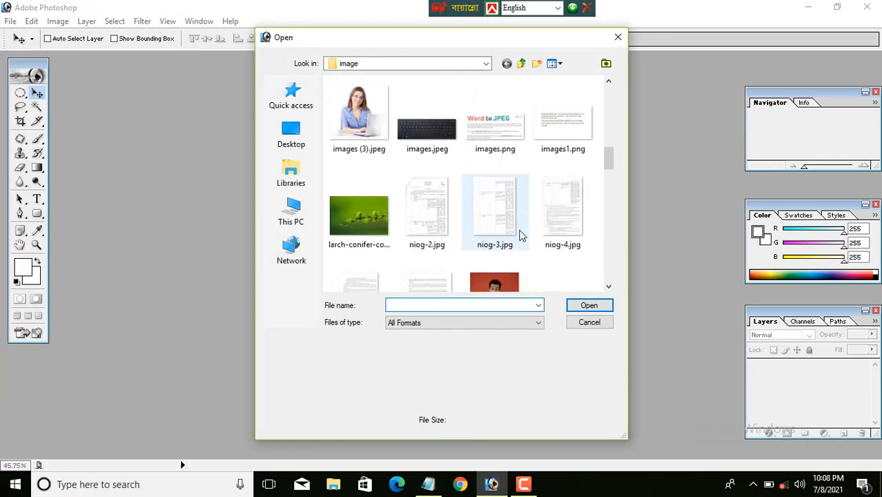
pyautogui.scroll(-3, 521, 236)
pyautogui.click(433, 198)
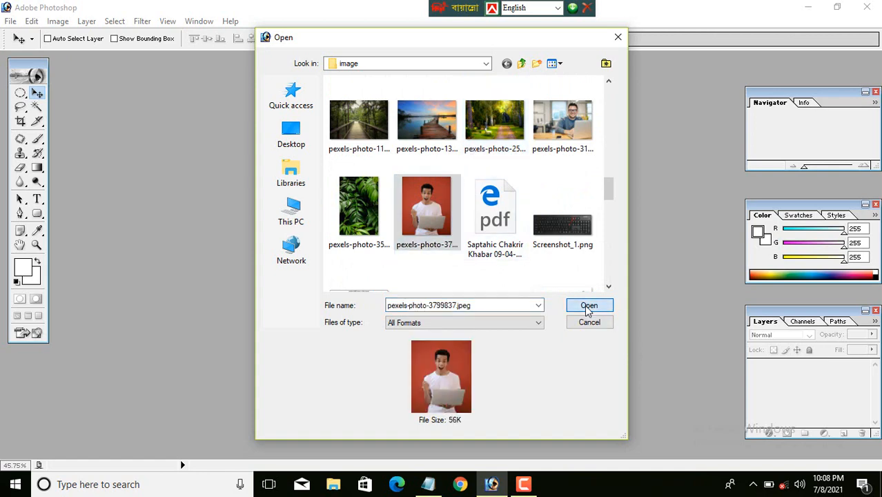
pyautogui.click(589, 305)
pyautogui.doubleClick(243, 65)
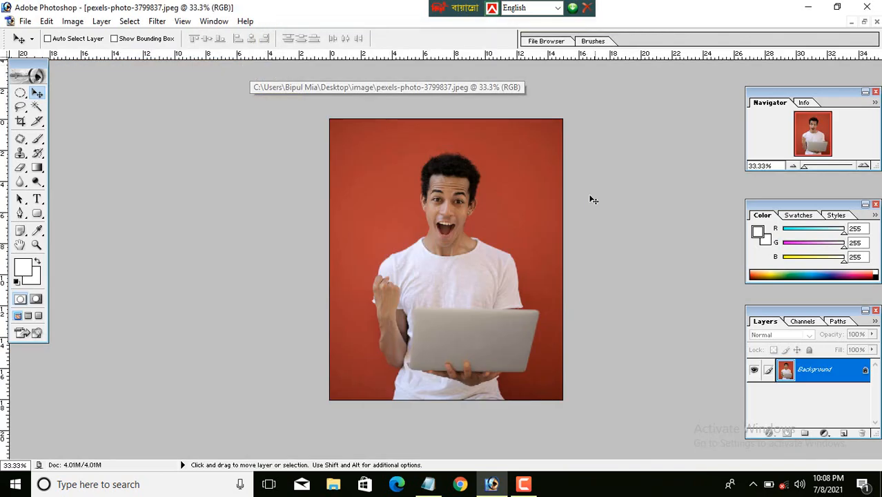
pyautogui.hotkey('ctrl', '0')
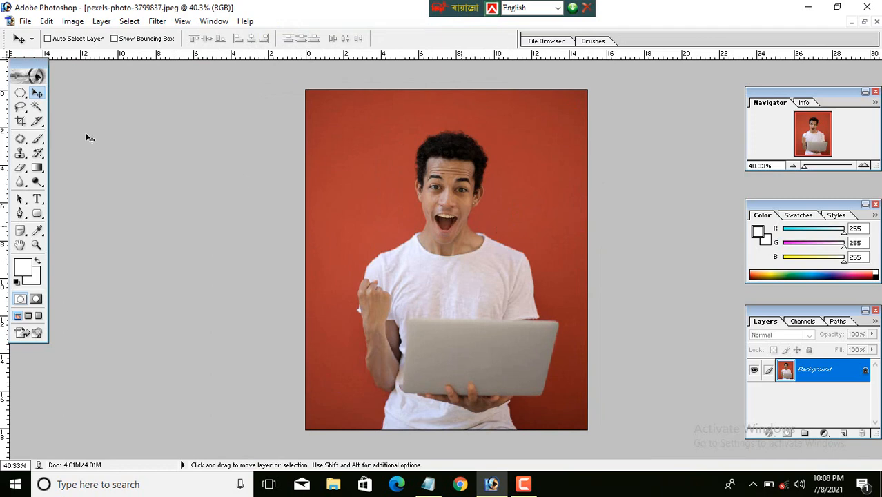
# - Make a circular selection about 10 inches across around the man's head and shoulders with the Elliptical Marquee tool
pyautogui.click(23, 98)
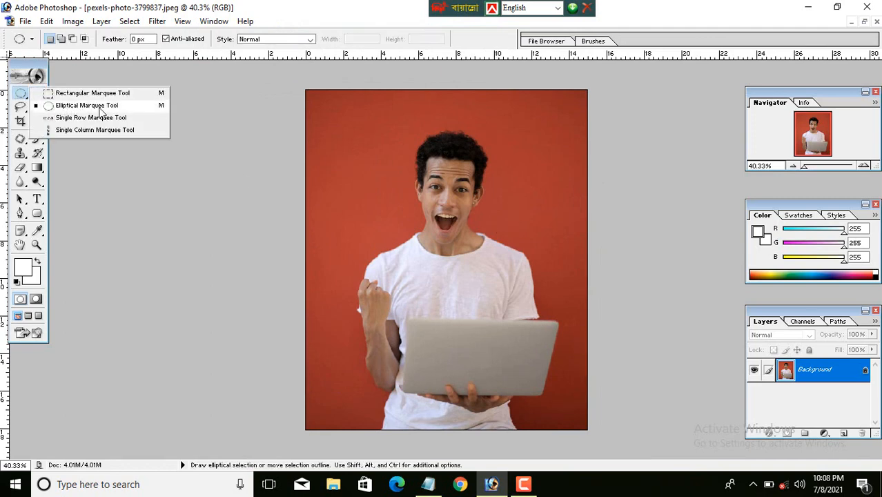
pyautogui.click(123, 106)
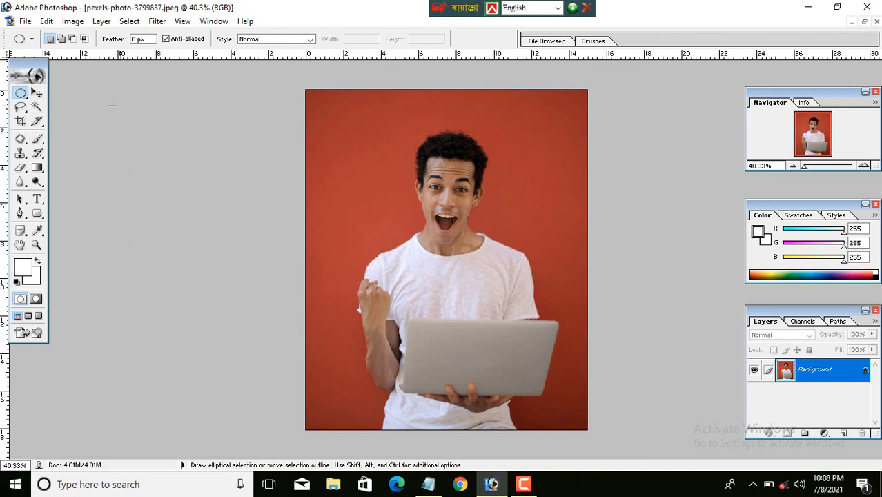
pyautogui.click(27, 101)
pyautogui.click(127, 107)
pyautogui.hotkey('shift', 'alt')
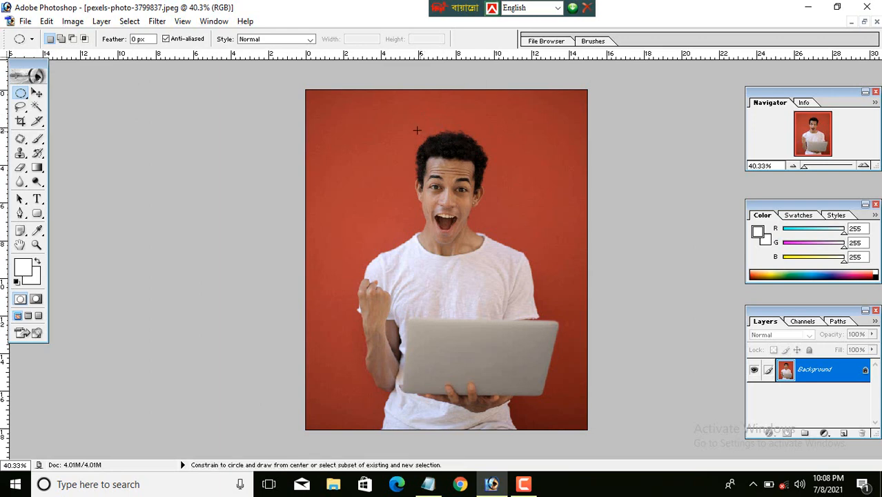
pyautogui.moveTo(403, 123); pyautogui.dragTo(412, 135)
pyautogui.moveTo(445, 179); pyautogui.dragTo(510, 243)
pyautogui.moveTo(464, 180); pyautogui.dragTo(468, 215)
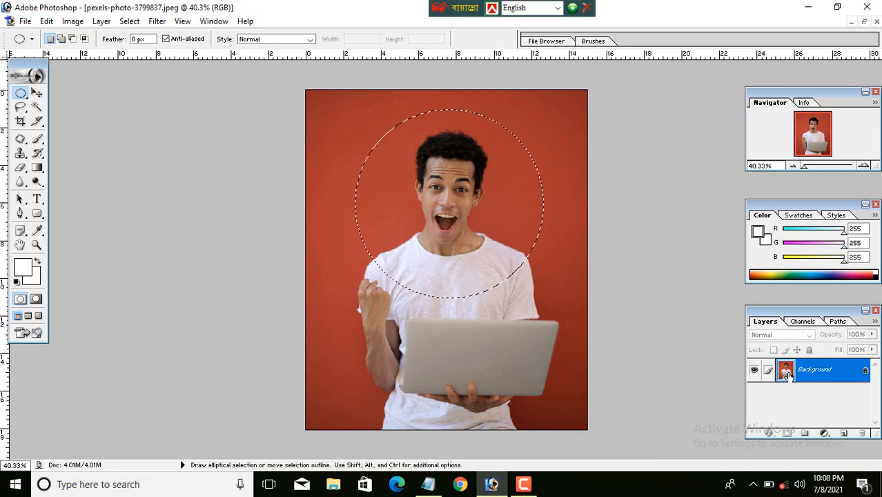
# - Copy the circular selection to a new layer and delete the Background layer
pyautogui.hotkey('ctrl', 'j')
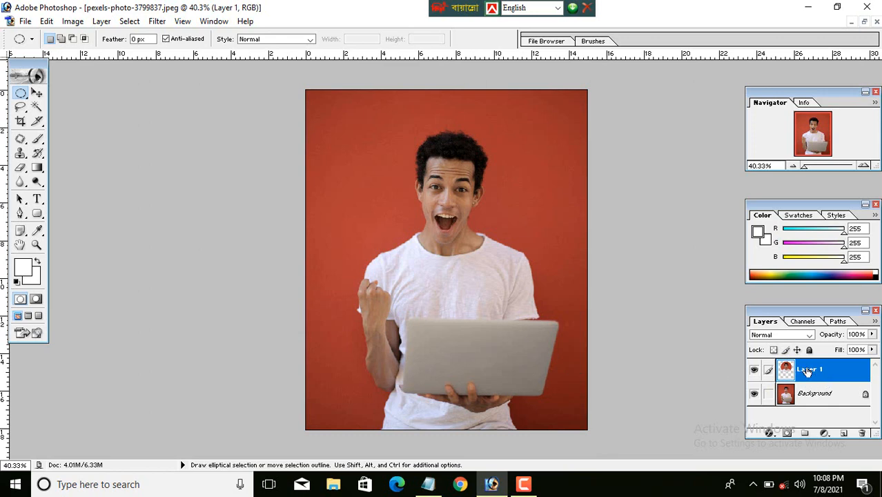
pyautogui.click(830, 397)
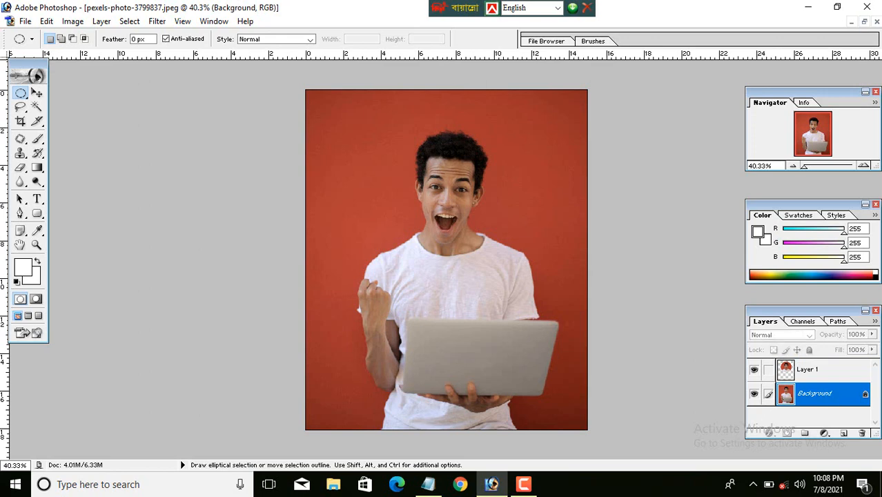
pyautogui.rightClick(829, 396)
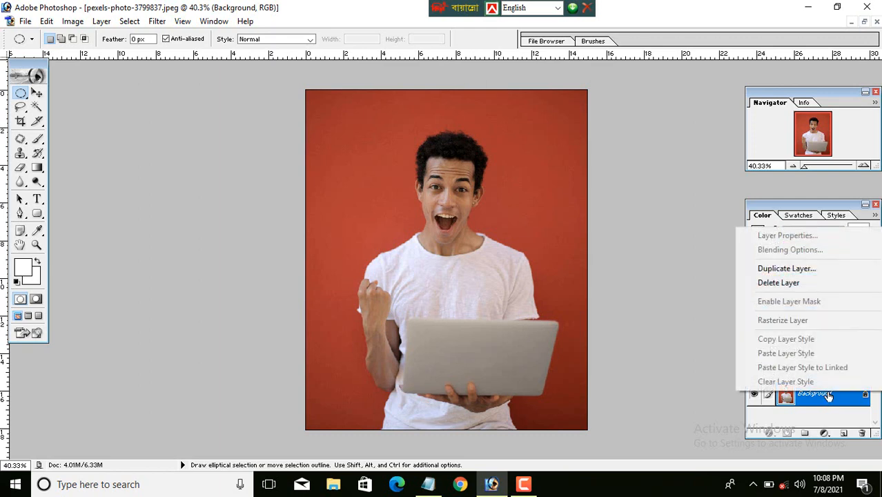
pyautogui.click(778, 283)
pyautogui.click(433, 196)
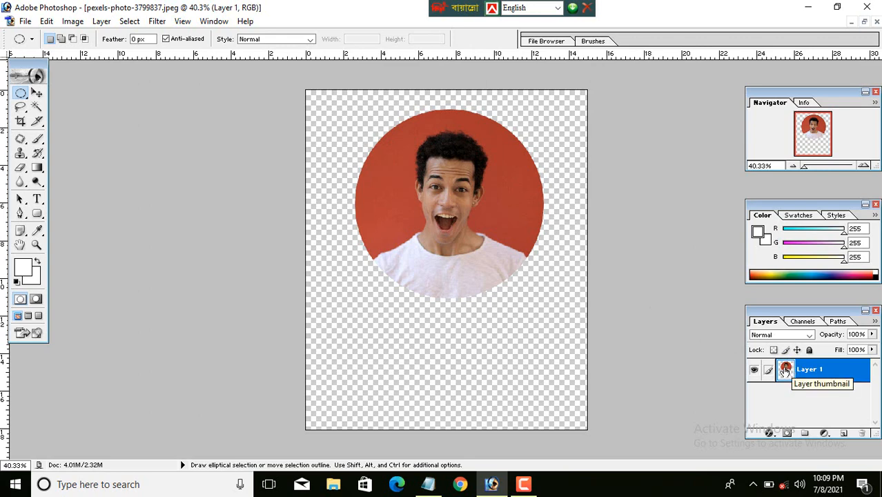
# - Load the circular cutout on Layer 1 as a selection, crop the canvas to it and deselect
pyautogui.keyDown('ctrl'); pyautogui.click(785, 371); pyautogui.keyUp('ctrl')
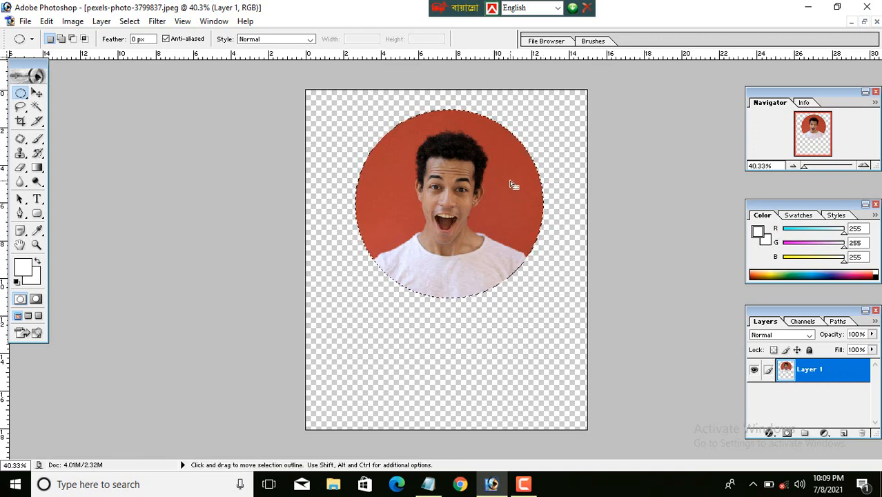
pyautogui.scroll(2, 597, 270)
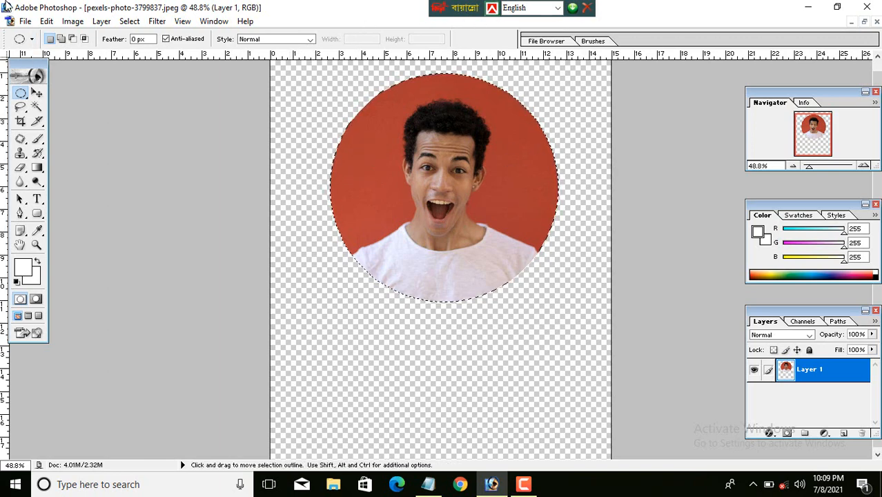
pyautogui.click(73, 21)
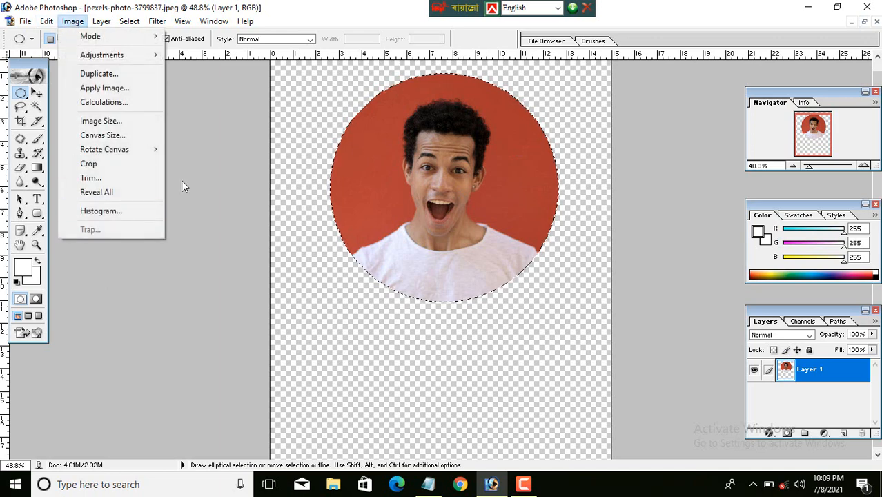
pyautogui.click(130, 167)
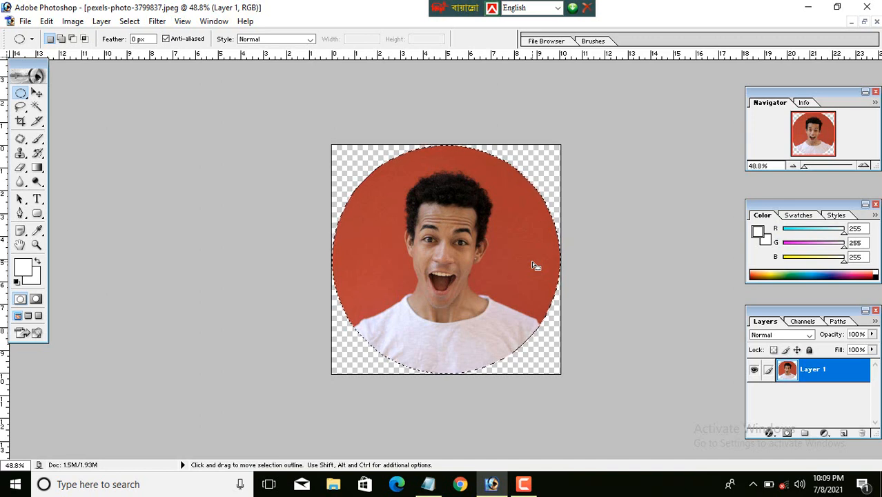
pyautogui.hotkey('ctrl', 'd')
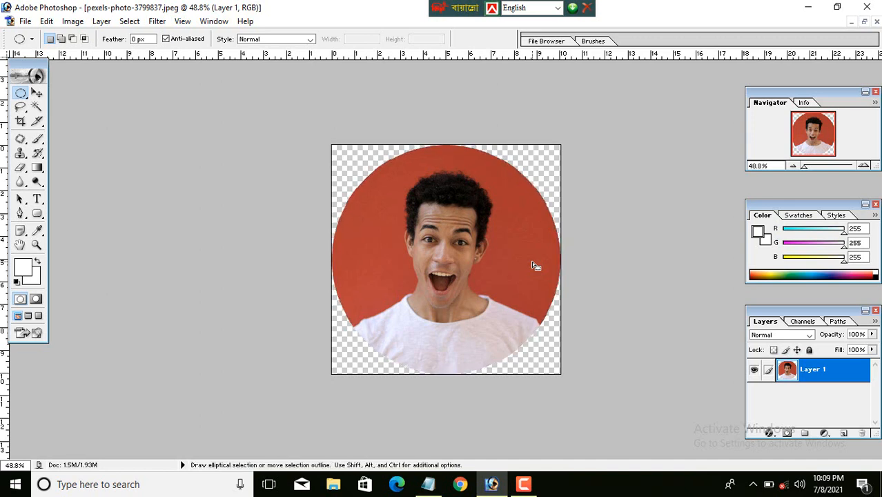
# - Create a new white 1920 x 1080 pixel RGB document at 72 pixels/inch
pyautogui.click(37, 94)
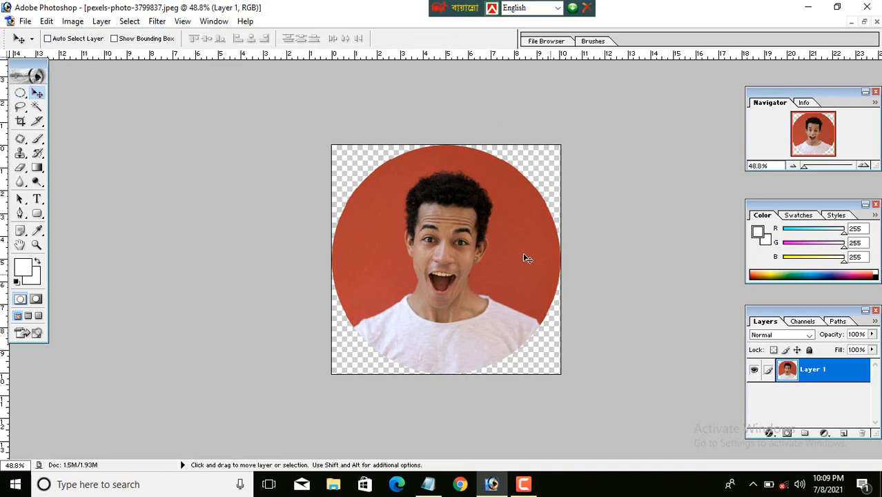
pyautogui.moveTo(503, 240)
pyautogui.mouseDown()
pyautogui.moveTo(675, 240)
pyautogui.moveTo(442, 245)
pyautogui.moveTo(509, 247)
pyautogui.mouseUp()
pyautogui.click(25, 21)
pyautogui.click(31, 34)
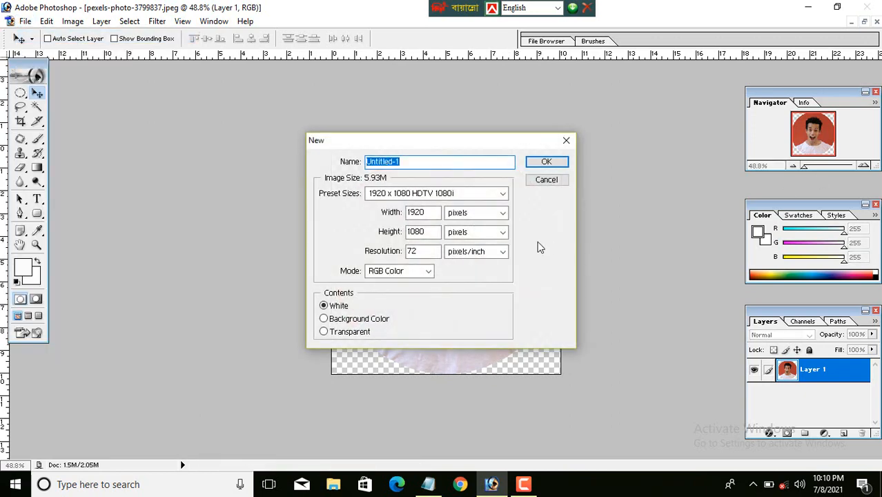
pyautogui.click(549, 163)
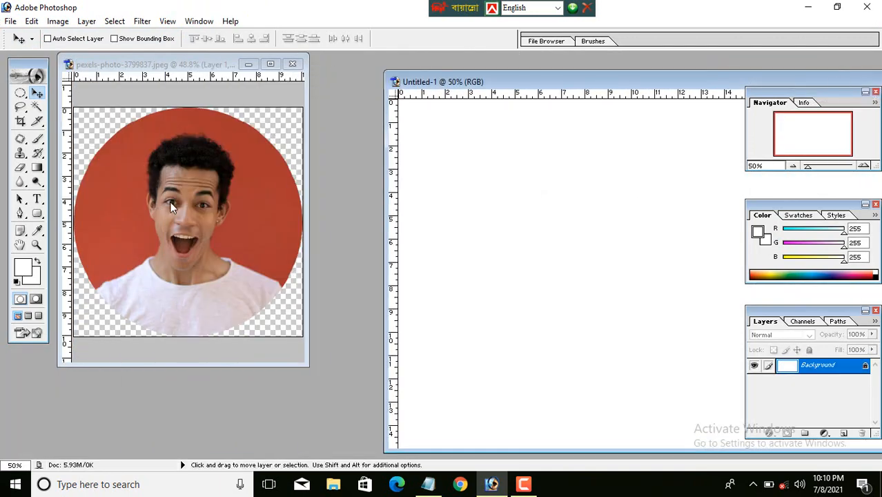
# - Copy the circular portrait into the new Untitled-1 document and close pexels-photo-3799837.jpeg without saving
pyautogui.click(172, 207)
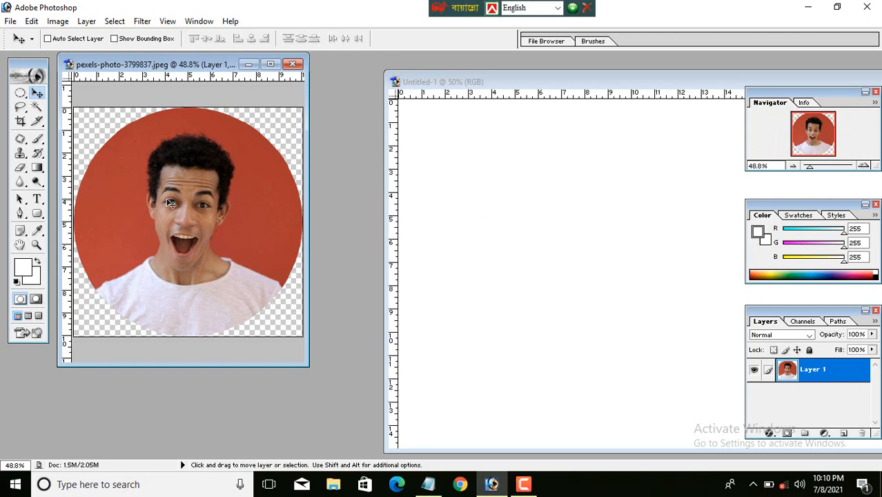
pyautogui.moveTo(171, 204); pyautogui.dragTo(511, 247)
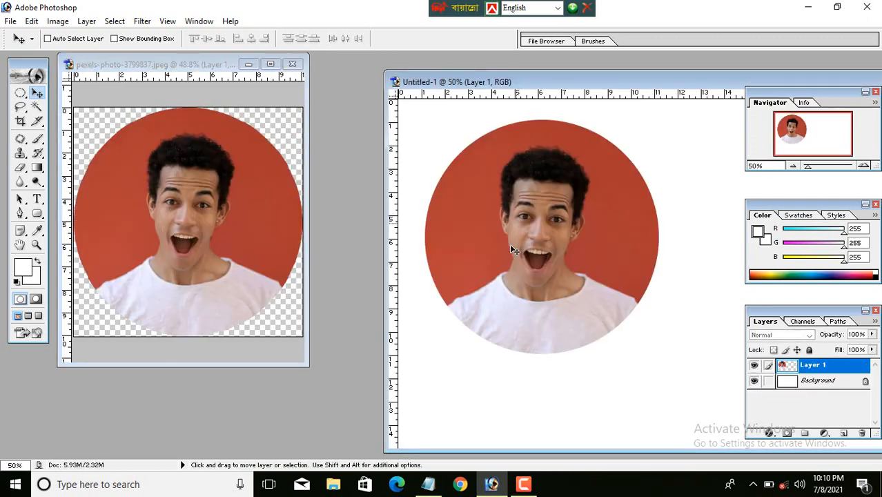
pyautogui.click(292, 64)
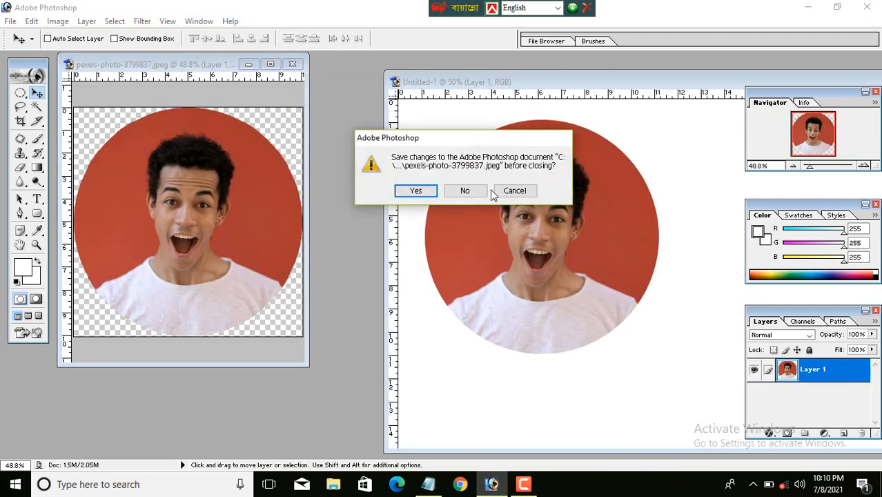
pyautogui.click(478, 192)
# - Move the circular portrait near the middle of the white canvas and maximize the document window
pyautogui.click(696, 84)
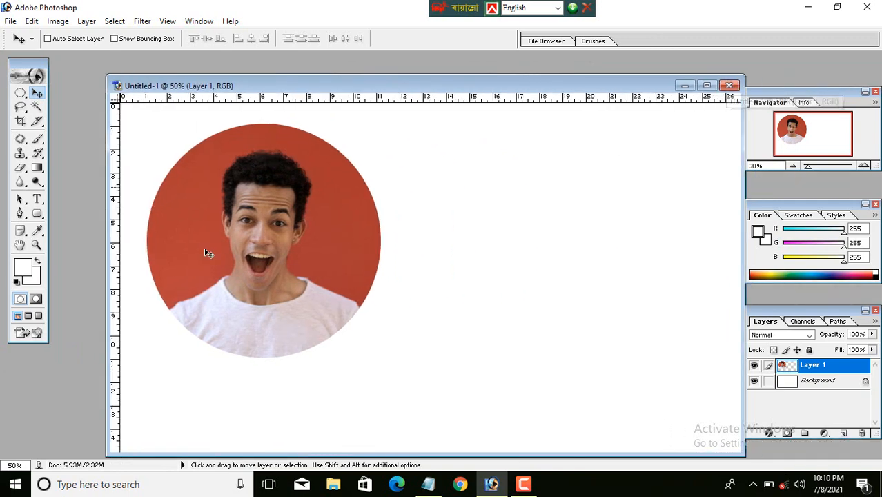
pyautogui.moveTo(220, 283); pyautogui.dragTo(358, 304)
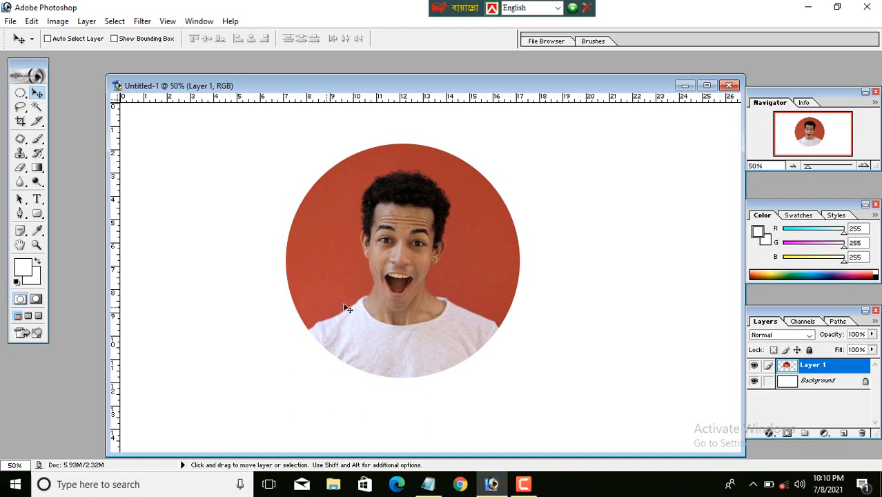
pyautogui.moveTo(451, 279); pyautogui.dragTo(497, 286)
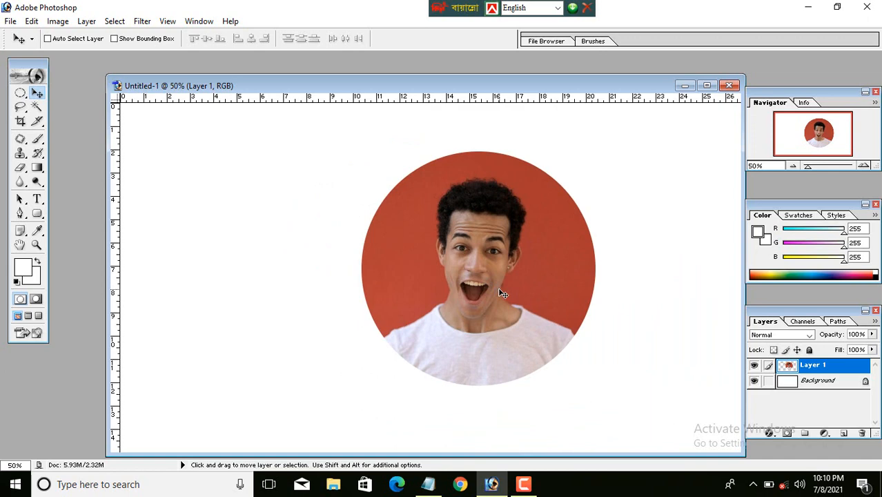
pyautogui.scroll(1, 499, 291)
pyautogui.moveTo(528, 259); pyautogui.dragTo(445, 270)
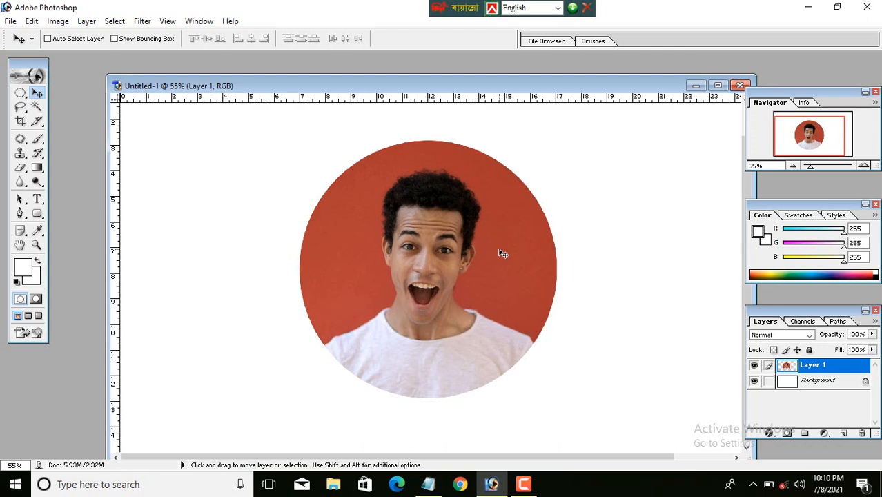
pyautogui.click(718, 85)
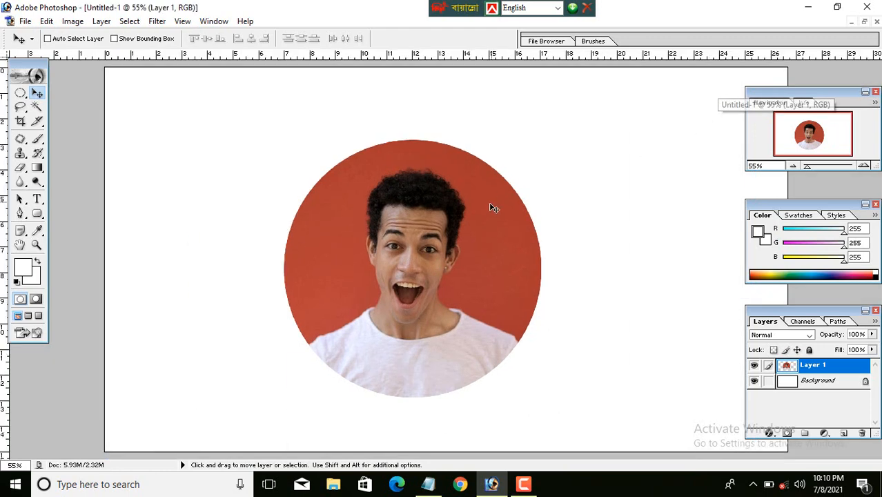